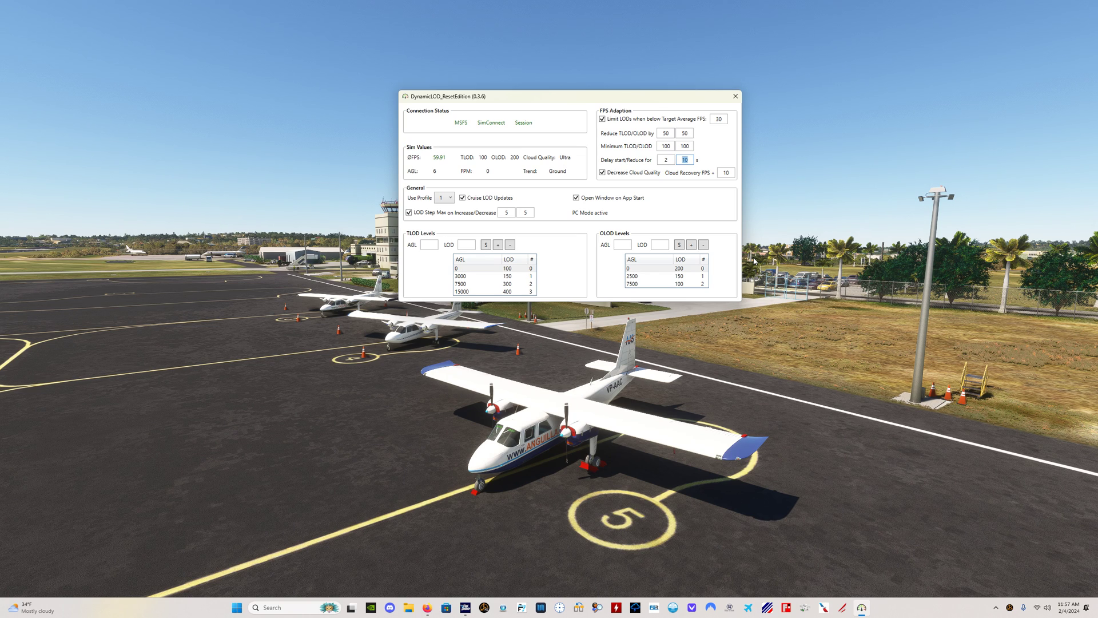
# - Review the v0.3.6 release notes of DynamicLOD_ResetEdition in the browser and return to the app's settings window
pyautogui.hotkey('alt', 'Tab')
pyautogui.press('Tab')
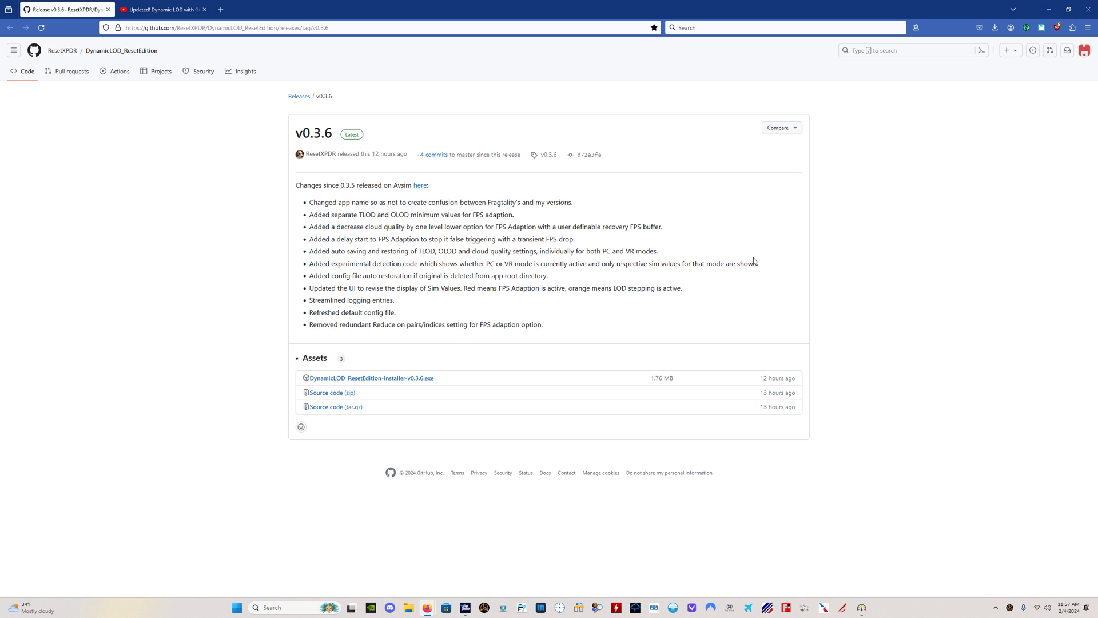
pyautogui.hotkey('alt', 'Tab')
pyautogui.hotkey('alt', 'Tab')
pyautogui.hotkey('alt', 'Tab')
pyautogui.hotkey('alt', 'Tab')
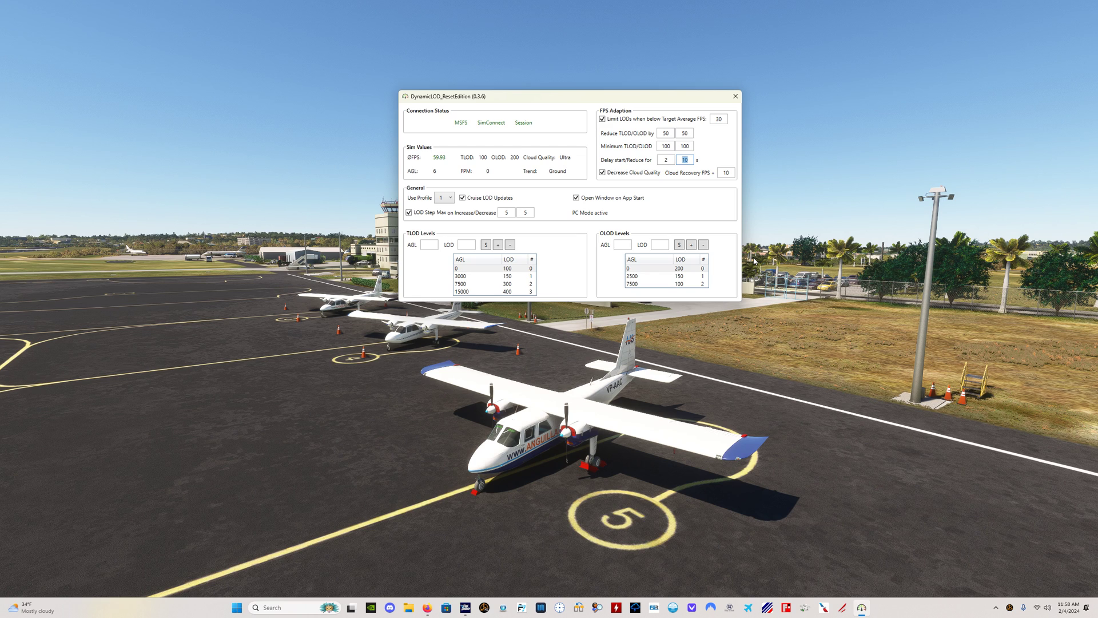
# - Look through the TLOD and OLOD levels of profiles 2 and 3, and return to profile 1
pyautogui.click(449, 199)
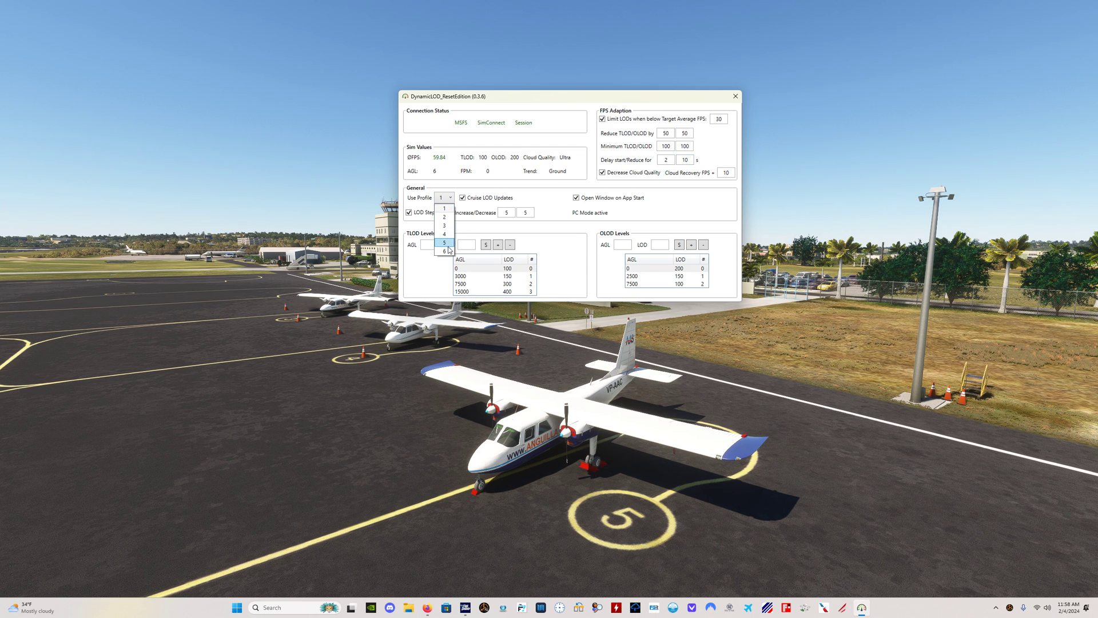
pyautogui.click(440, 218)
pyautogui.click(444, 198)
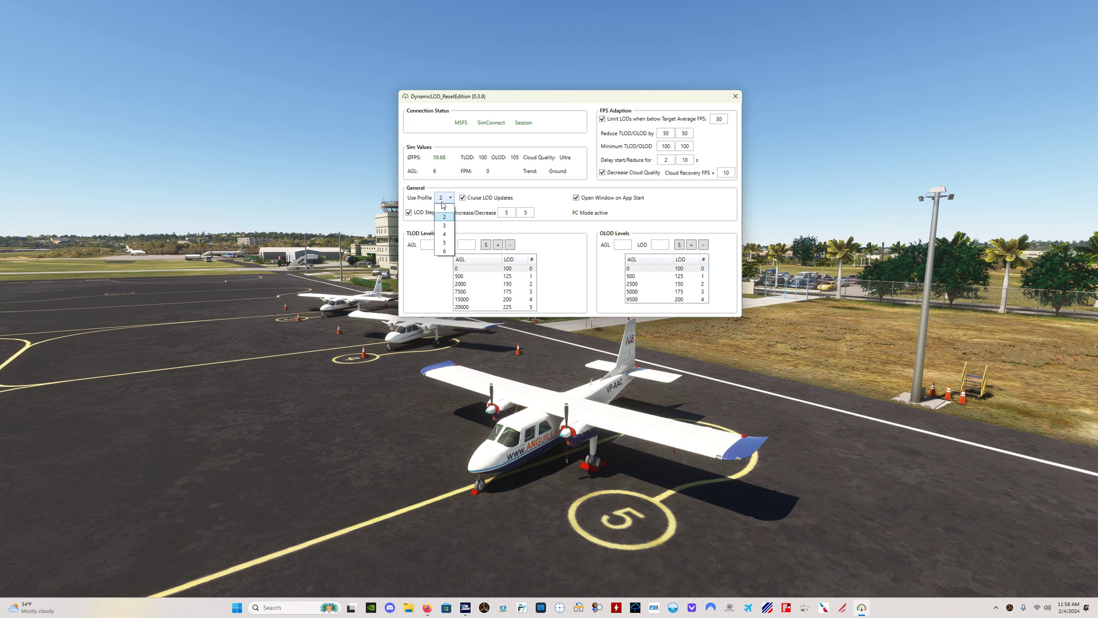
pyautogui.click(447, 227)
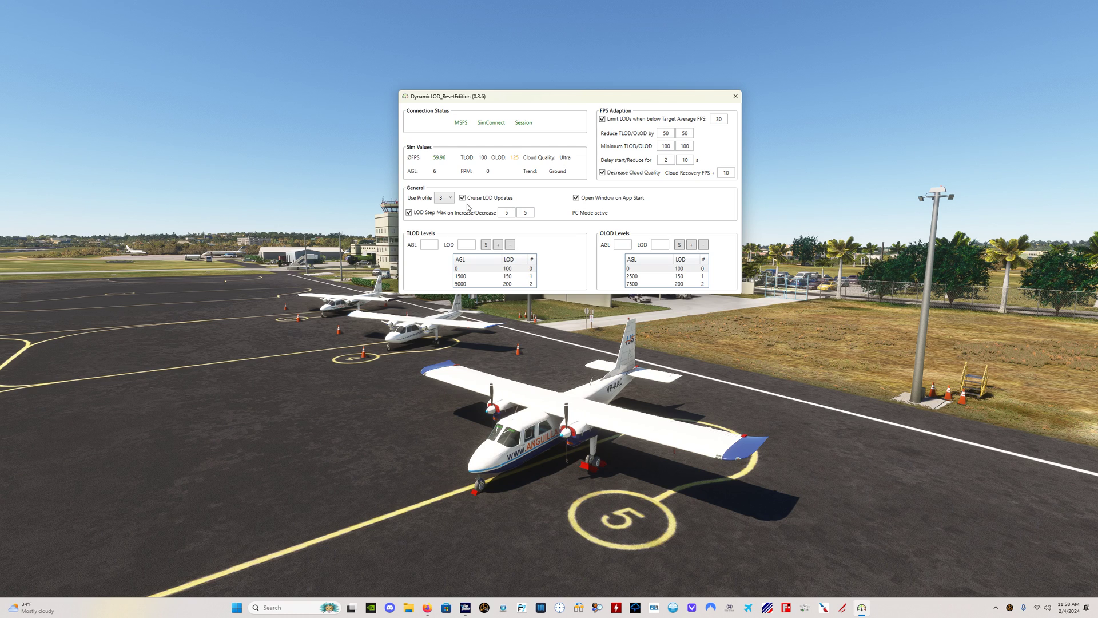
pyautogui.click(444, 199)
pyautogui.click(444, 208)
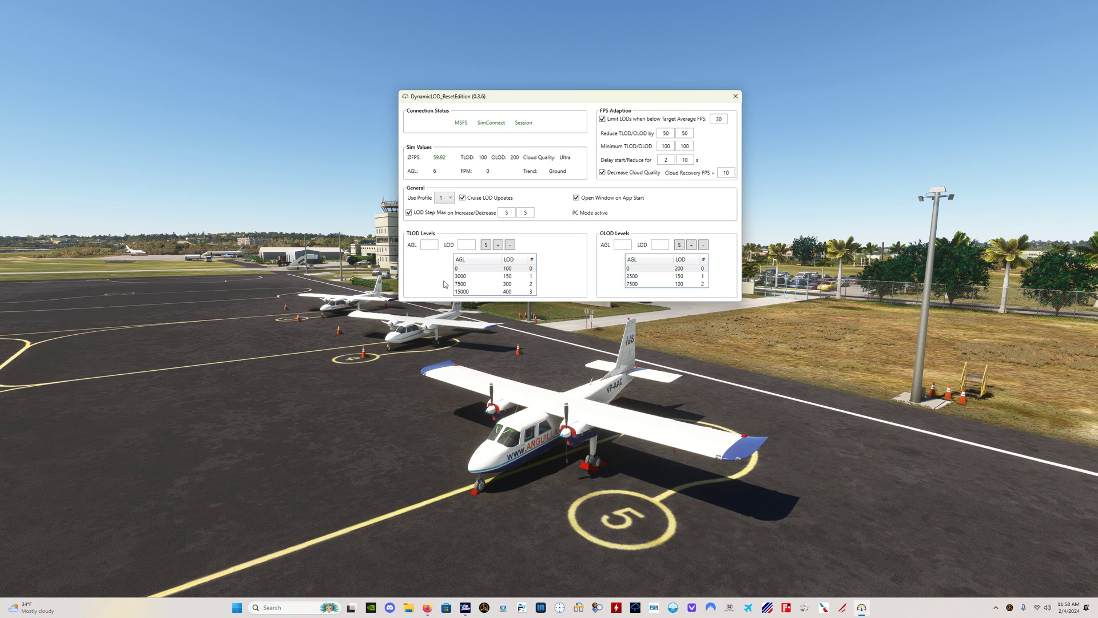
# - Load the 7500 AGL, 300 LOD entry of the TLOD levels into its editing fields
pyautogui.click(473, 286)
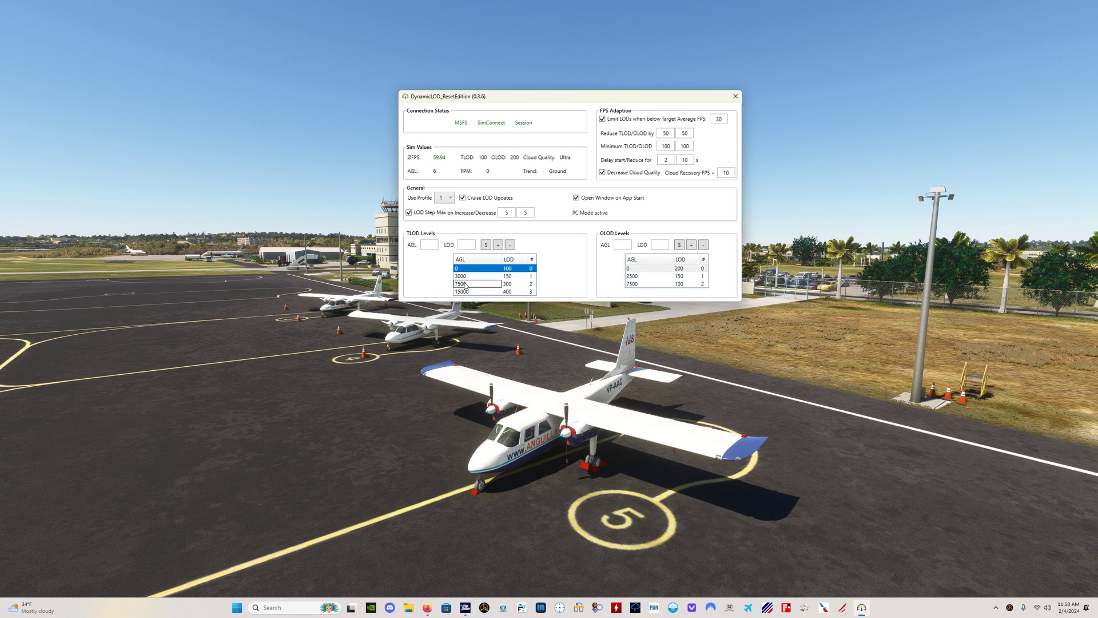
pyautogui.click(467, 286)
pyautogui.click(517, 286)
pyautogui.click(513, 285)
# - Examine the TLOD levels at 3000 and 7500 AGL together with the maximum LOD step on increase
pyautogui.click(462, 277)
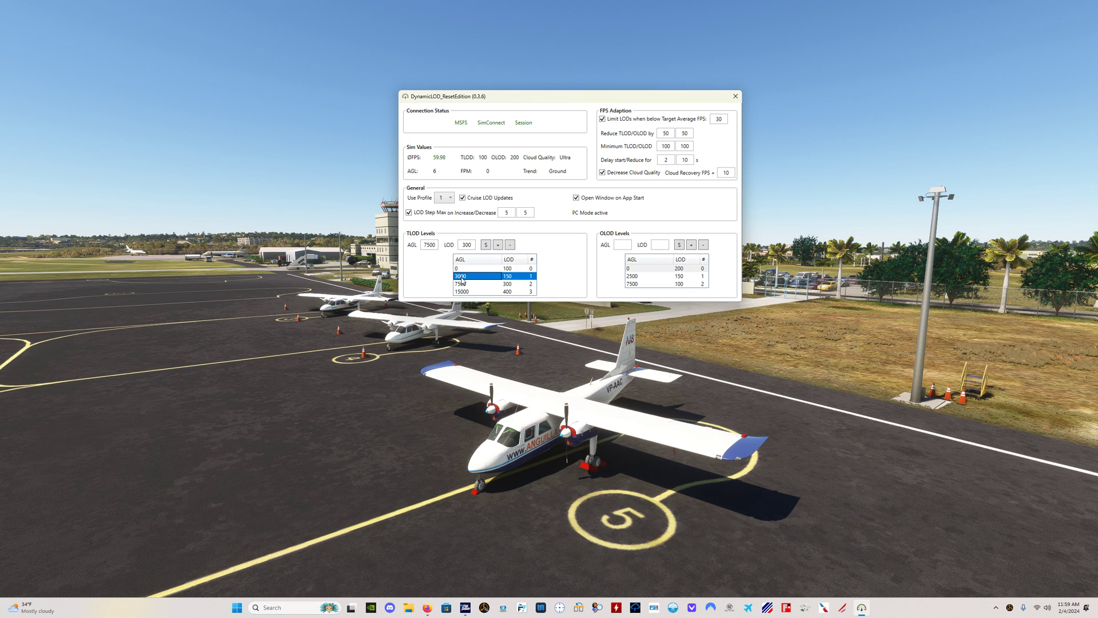
pyautogui.click(468, 284)
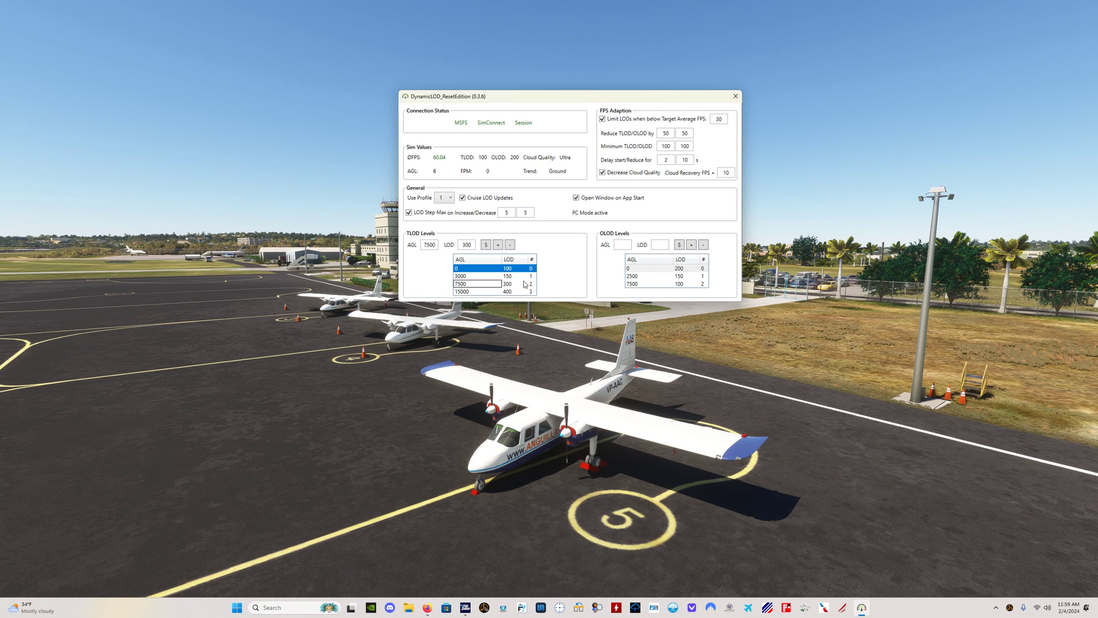
pyautogui.click(514, 283)
pyautogui.click(514, 278)
pyautogui.click(513, 278)
pyautogui.click(516, 278)
pyautogui.doubleClick(506, 213)
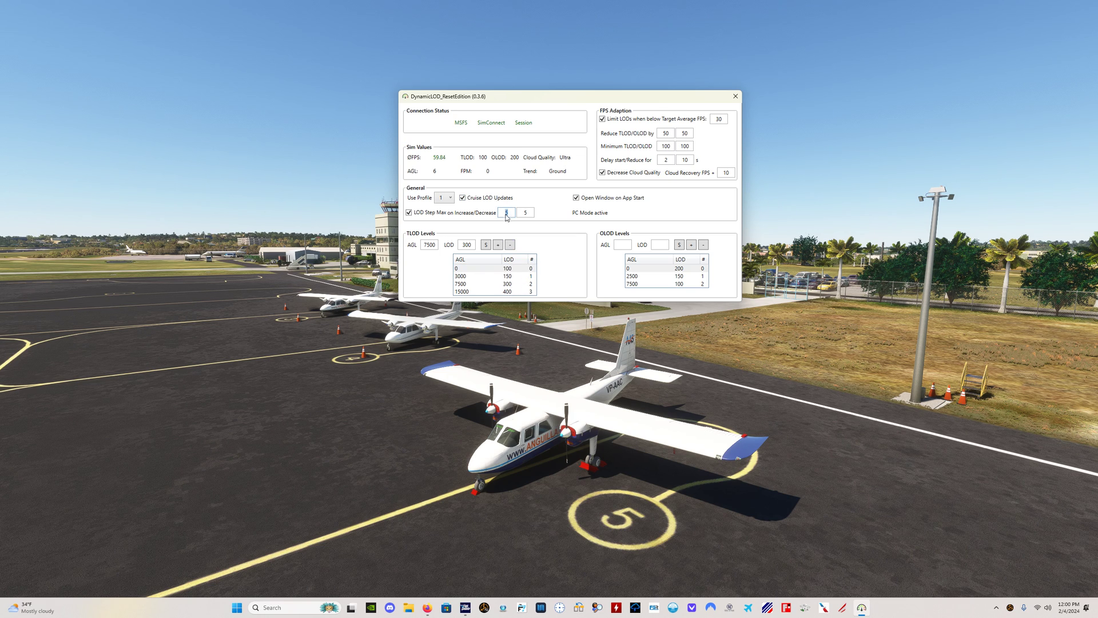
pyautogui.click(512, 289)
pyautogui.click(511, 285)
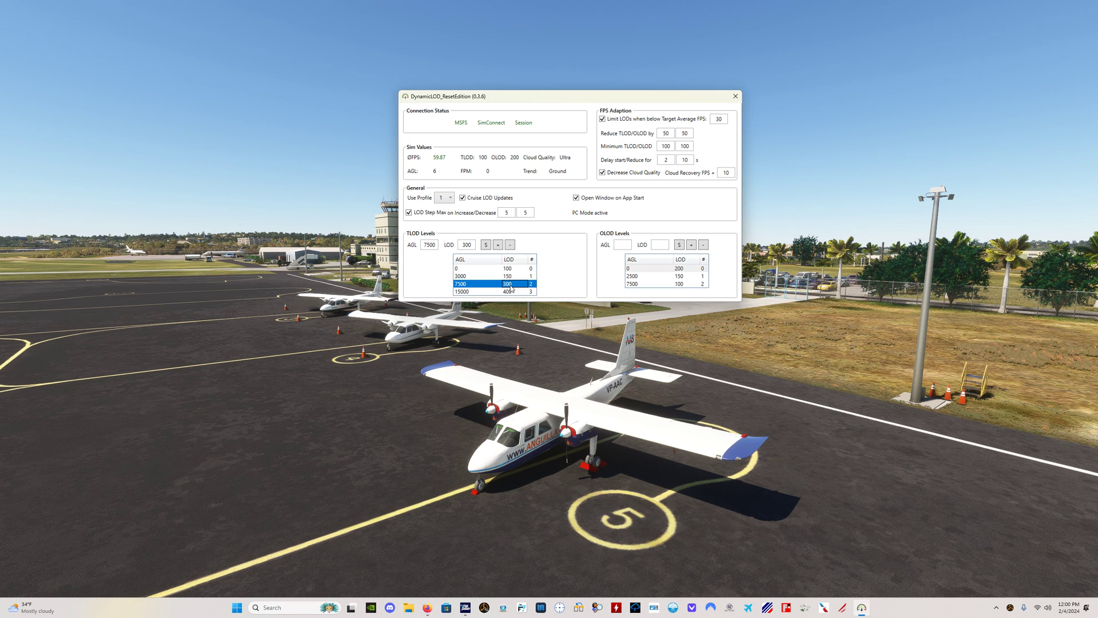
pyautogui.click(512, 285)
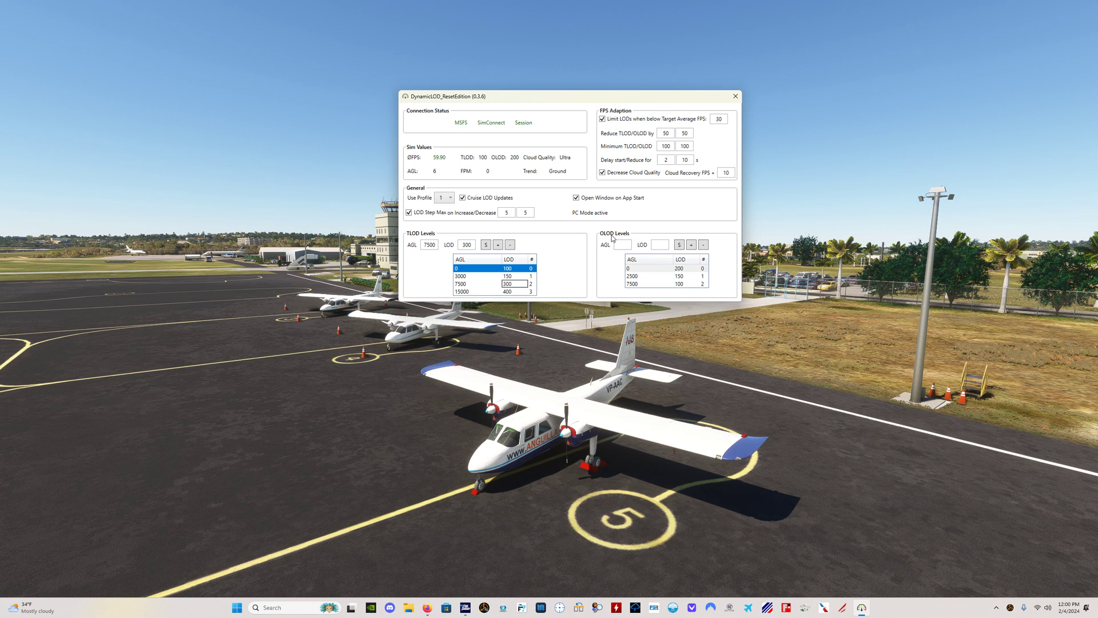
# - Examine the OLOD levels defined for 0, 2500 and 7500 AGL
pyautogui.click(656, 271)
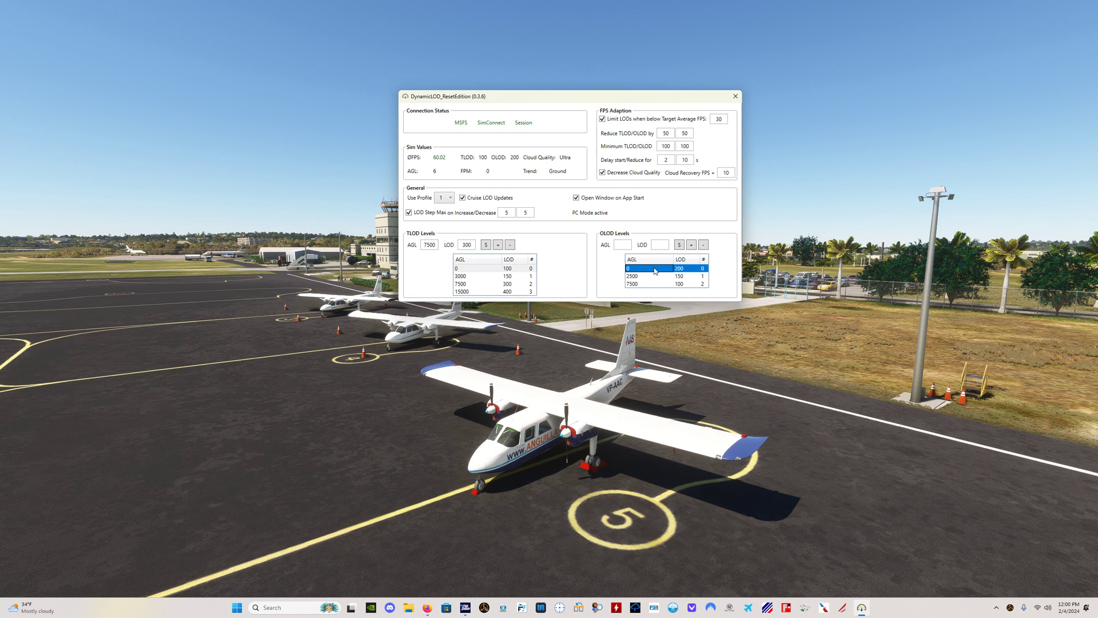
pyautogui.click(689, 277)
pyautogui.click(688, 268)
pyautogui.click(688, 276)
pyautogui.click(688, 283)
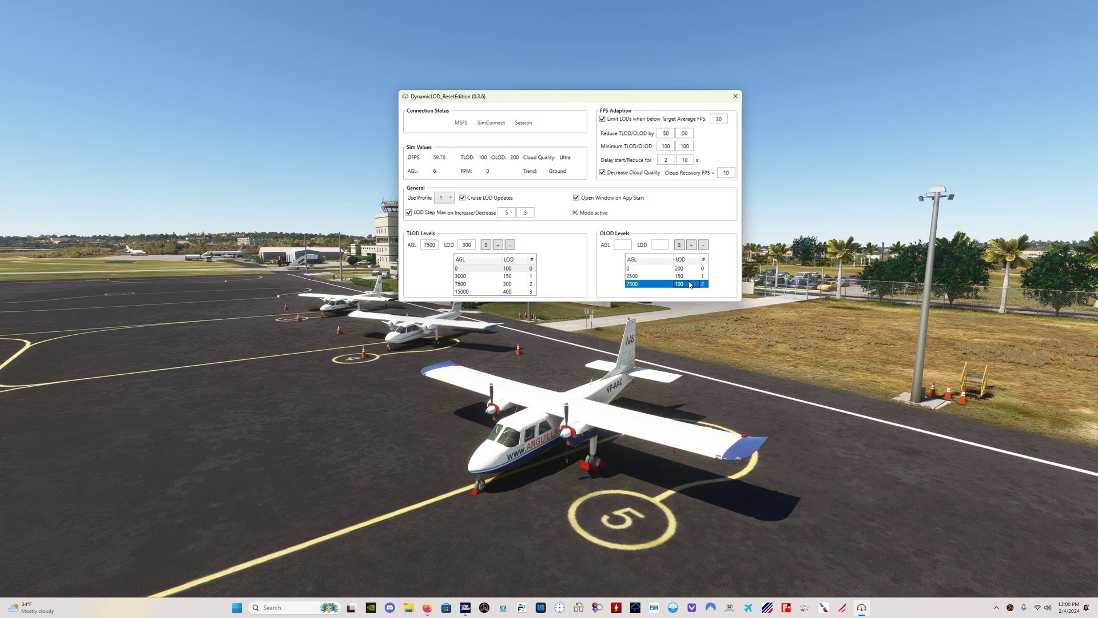
pyautogui.click(678, 284)
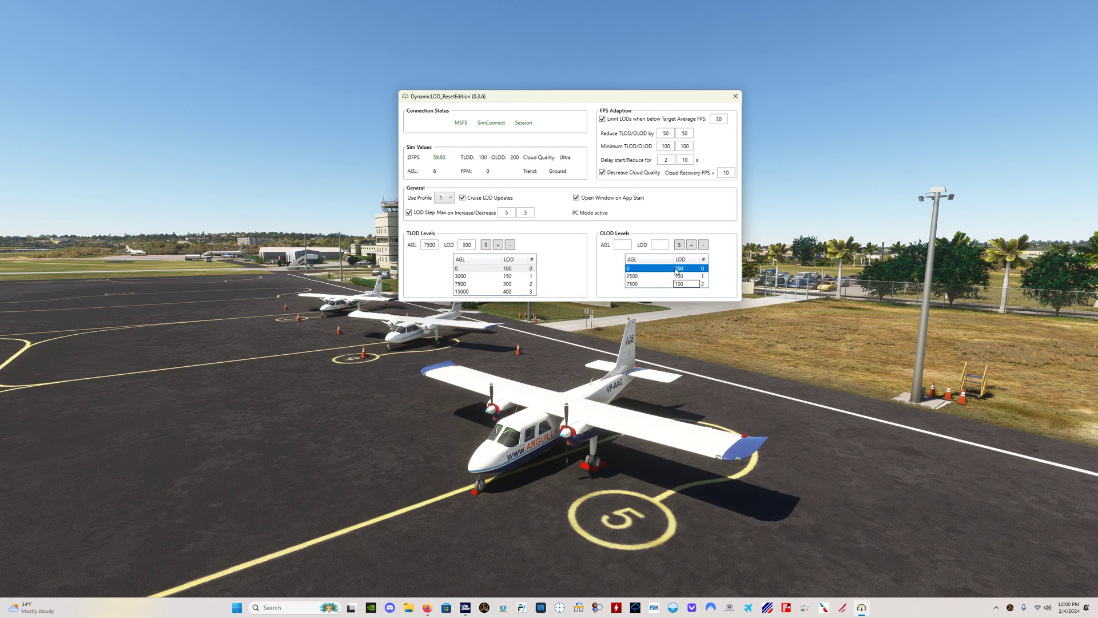
pyautogui.click(690, 270)
pyautogui.click(688, 276)
pyautogui.click(684, 285)
# - Turn the limiting of LODs below the target average FPS off and on again, and set the target to 30
pyautogui.click(602, 119)
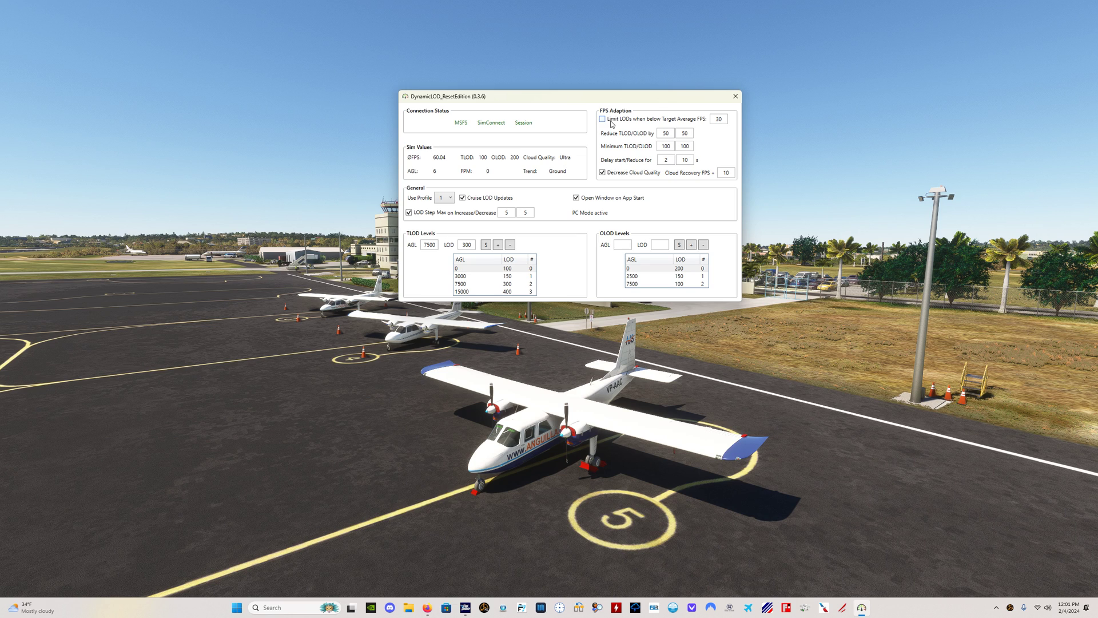
pyautogui.click(603, 119)
pyautogui.doubleClick(719, 119)
pyautogui.write('30')
# - Examine the TLOD/OLOD reduction amounts and minimums against the base TLOD level, the LOD step and the target FPS
pyautogui.click(665, 134)
pyautogui.click(688, 133)
pyautogui.click(662, 146)
pyautogui.click(506, 270)
pyautogui.doubleClick(672, 147)
pyautogui.click(670, 134)
pyautogui.doubleClick(665, 133)
pyautogui.click(512, 212)
pyautogui.doubleClick(672, 135)
pyautogui.doubleClick(673, 145)
pyautogui.doubleClick(721, 120)
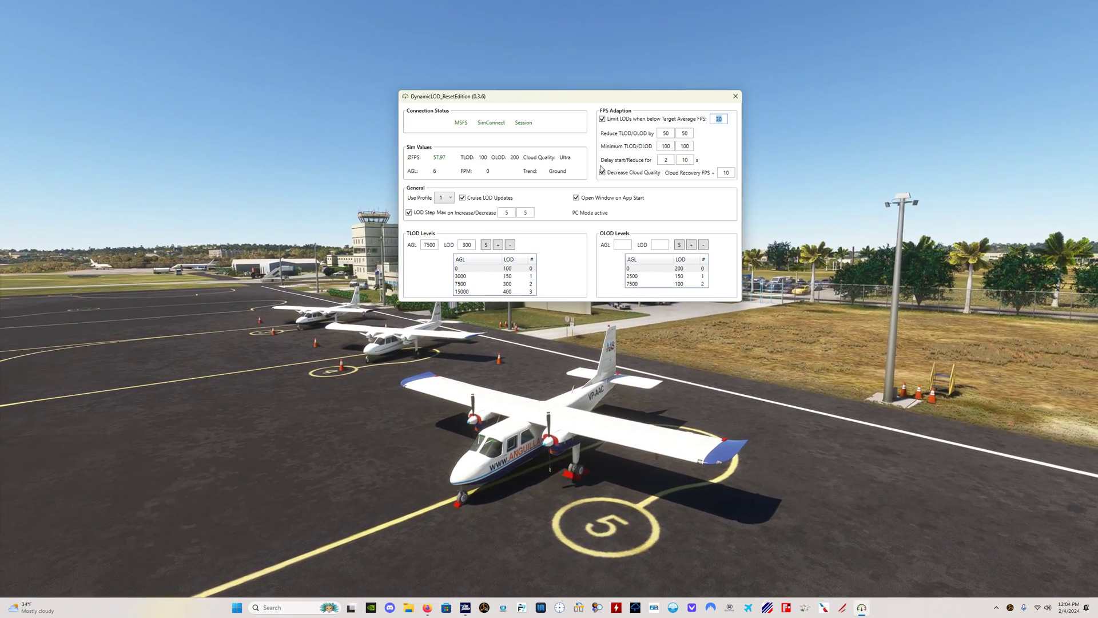
# - Check the option to decrease cloud quality, and switch to the flight simulator and back to the DynamicLOD window
pyautogui.click(603, 172)
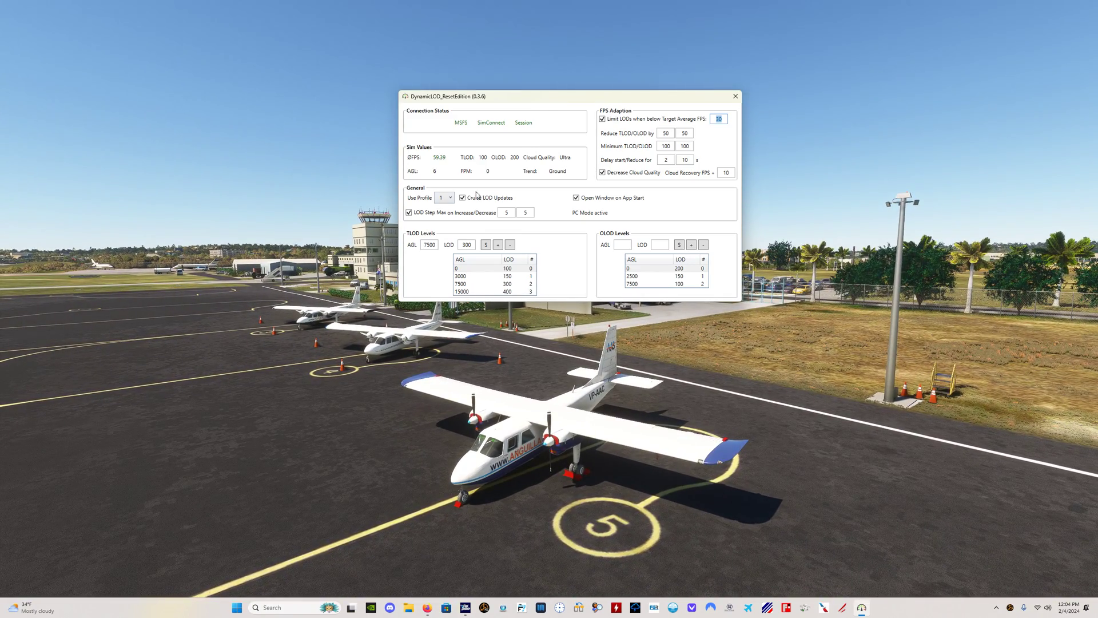
pyautogui.click(864, 344)
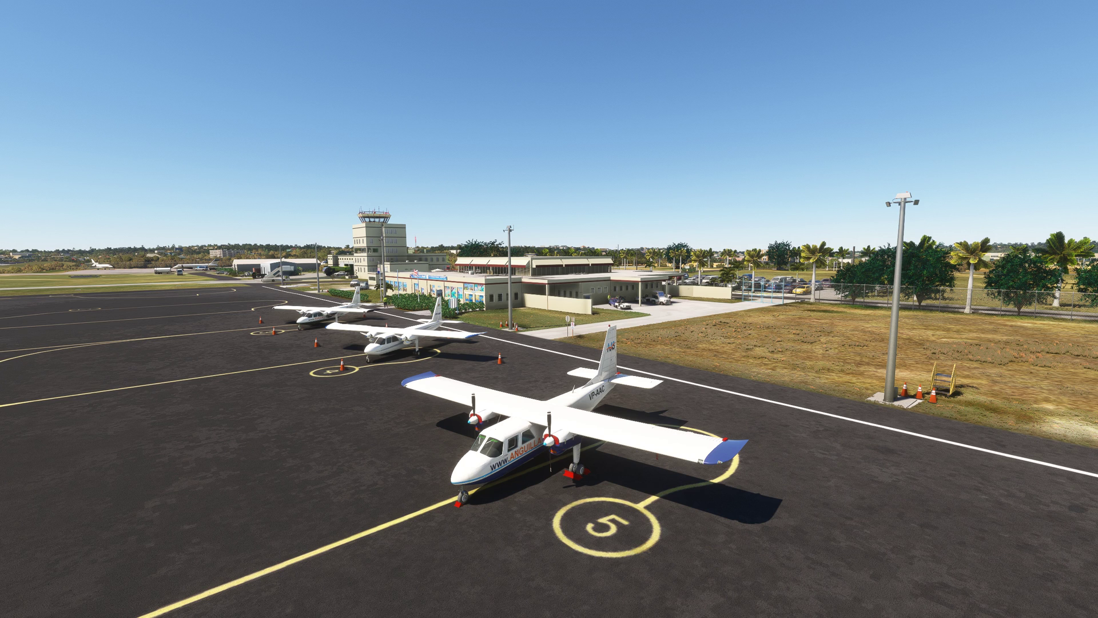
pyautogui.hotkey('alt', 'Tab')
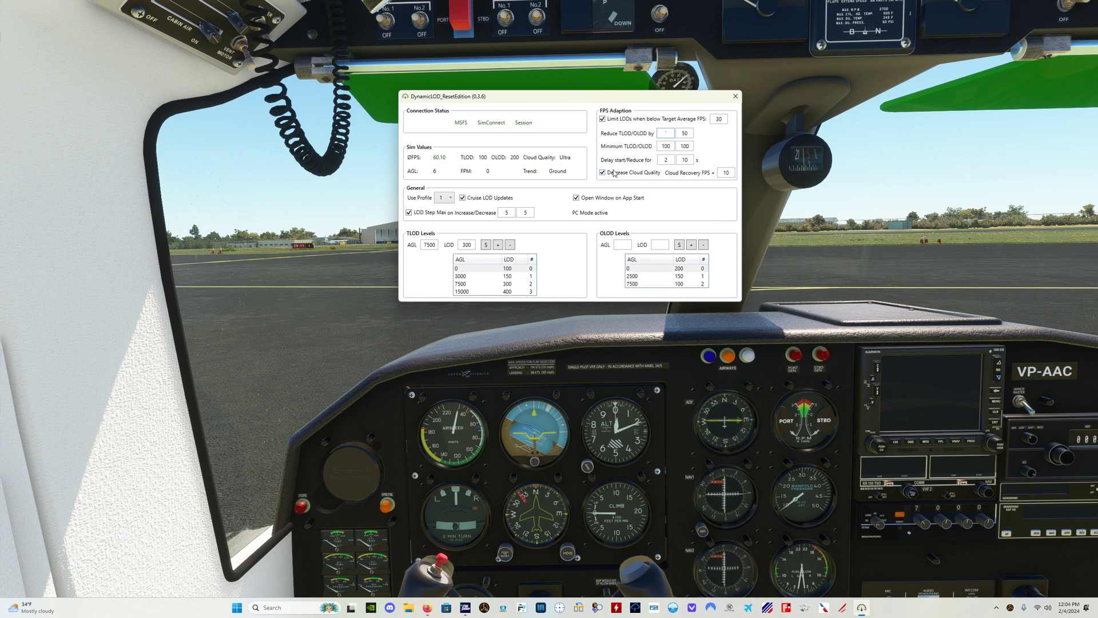
# - Set the FPS adaption start delay to 1 second
pyautogui.click(671, 162)
pyautogui.click(671, 161)
pyautogui.doubleClick(722, 118)
pyautogui.click(668, 159)
pyautogui.click(717, 119)
pyautogui.doubleClick(669, 160)
# - Examine the target average FPS, the reduction duration and the cloud recovery FPS buffer
pyautogui.doubleClick(726, 119)
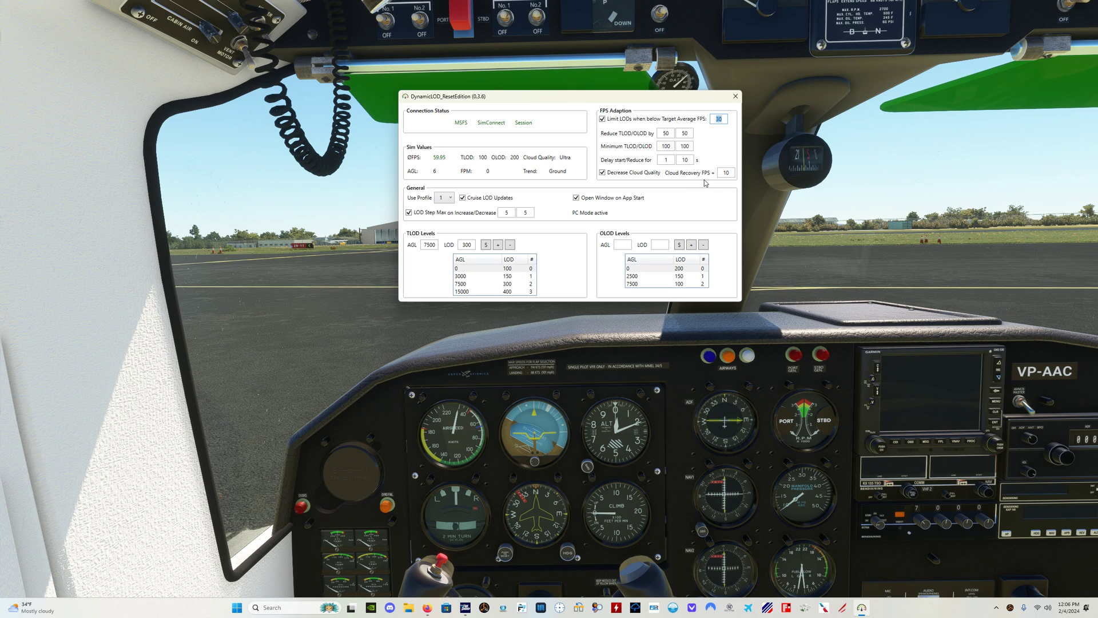
pyautogui.click(725, 120)
pyautogui.doubleClick(687, 161)
pyautogui.doubleClick(720, 118)
pyautogui.doubleClick(727, 173)
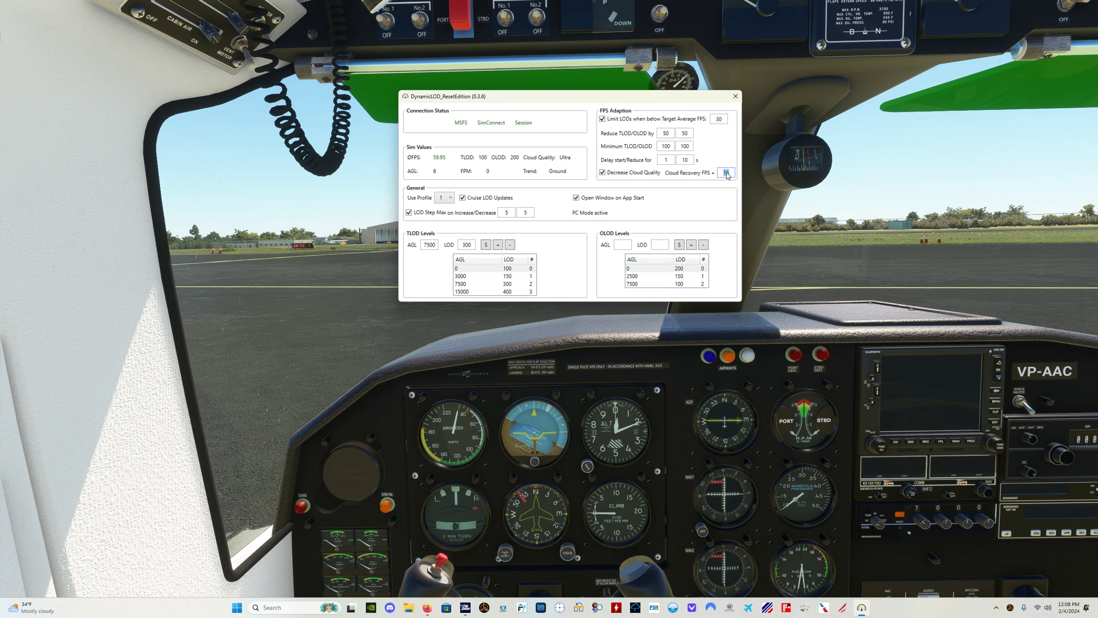
pyautogui.doubleClick(685, 159)
# - Try a lower target average FPS and clear the cloud recovery FPS value
pyautogui.click(720, 119)
pyautogui.press('BackSpace')
pyautogui.write('2')
pyautogui.click(724, 172)
pyautogui.press('Delete')
pyautogui.press('Delete')
# - Set the target average FPS back to 30 and the cloud recovery FPS buffer to 10
pyautogui.click(719, 118)
pyautogui.press('BackSpace')
pyautogui.write('3')
pyautogui.doubleClick(727, 173)
pyautogui.write('10')
pyautogui.click(731, 175)
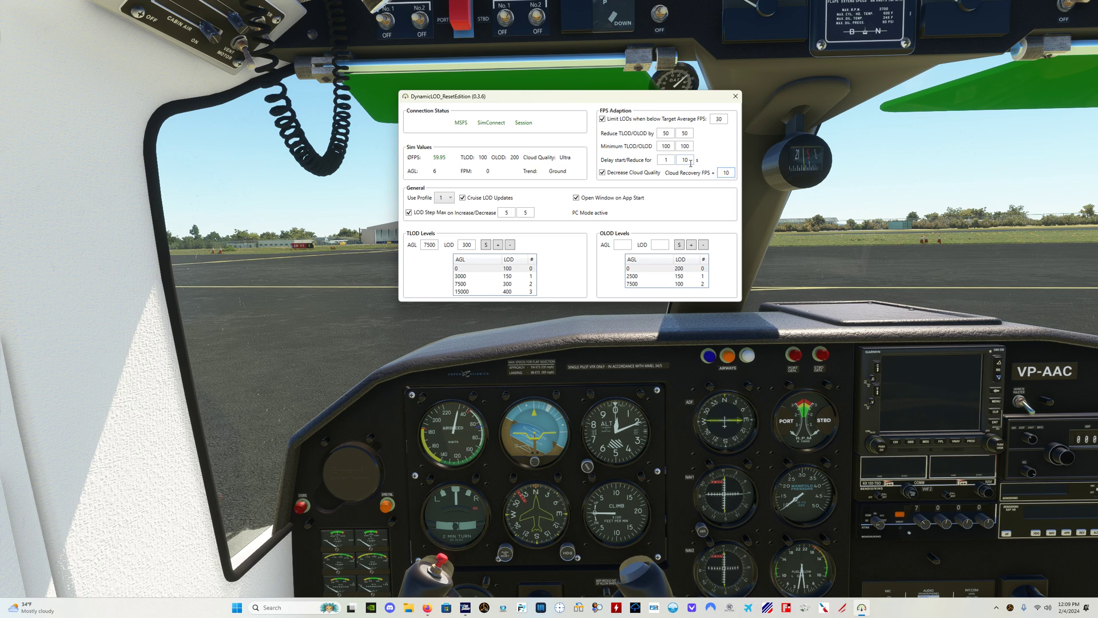